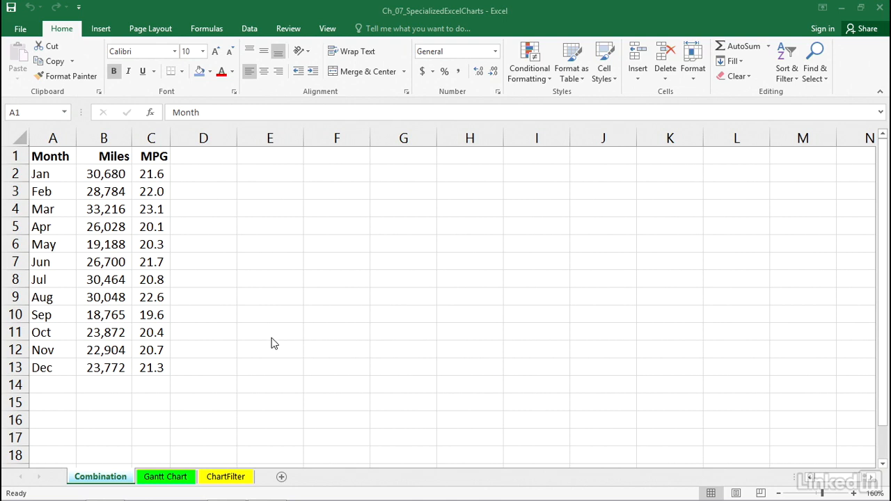
- Insert a default embedded column chart from the Month, Miles and MPG data
{"action": "left_click", "coordinate": [109, 208]}
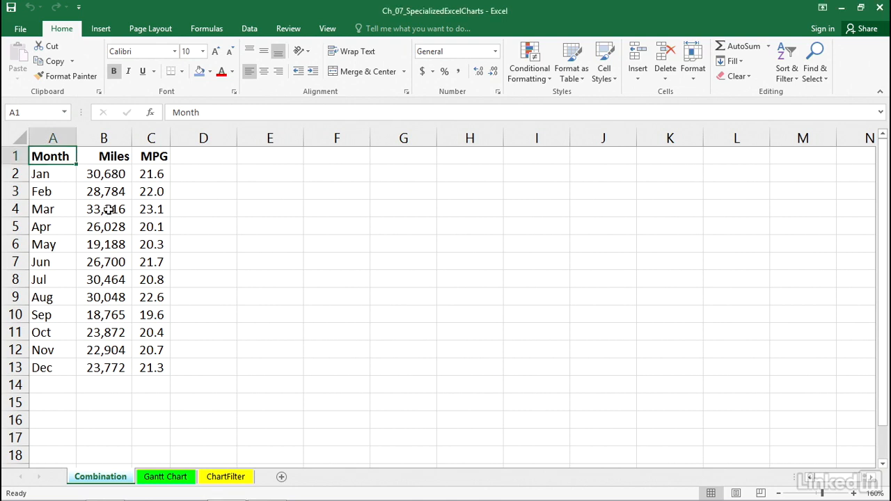
{"action": "left_click", "coordinate": [108, 209]}
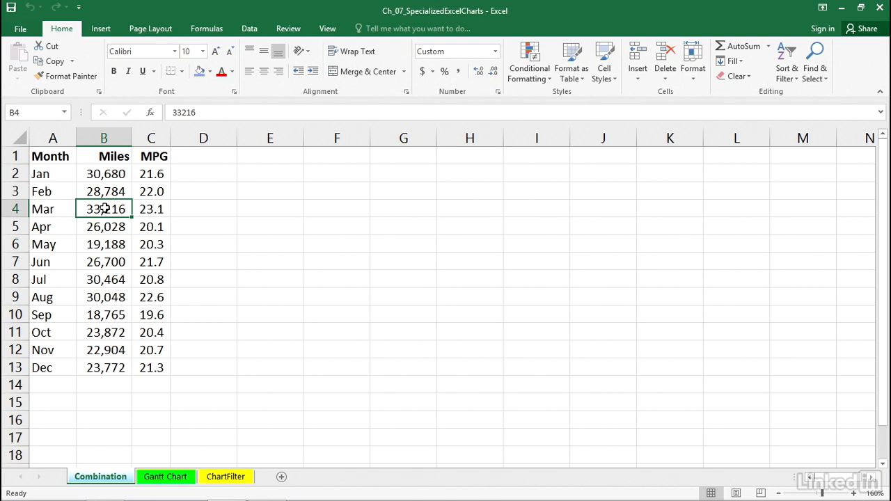
{"action": "key", "text": "alt+F1"}
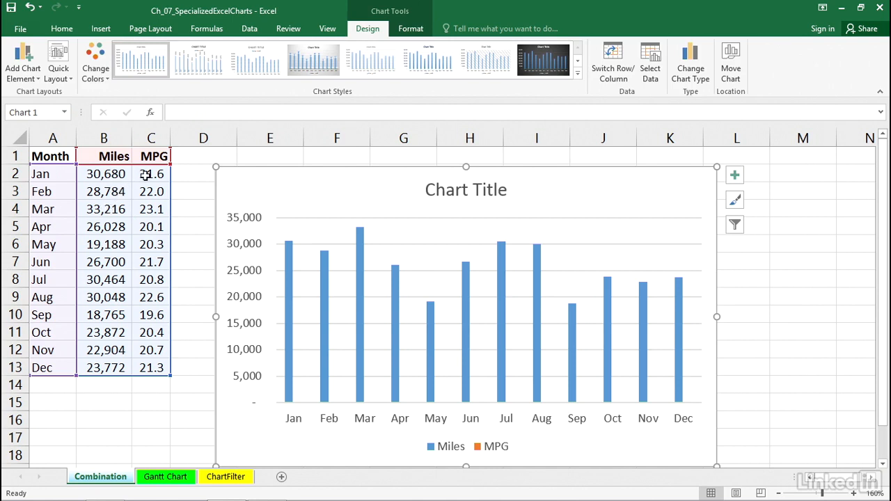
- Compare several Miles and MPG values with the default column chart and undo the chart insertion
{"action": "left_click", "coordinate": [105, 173]}
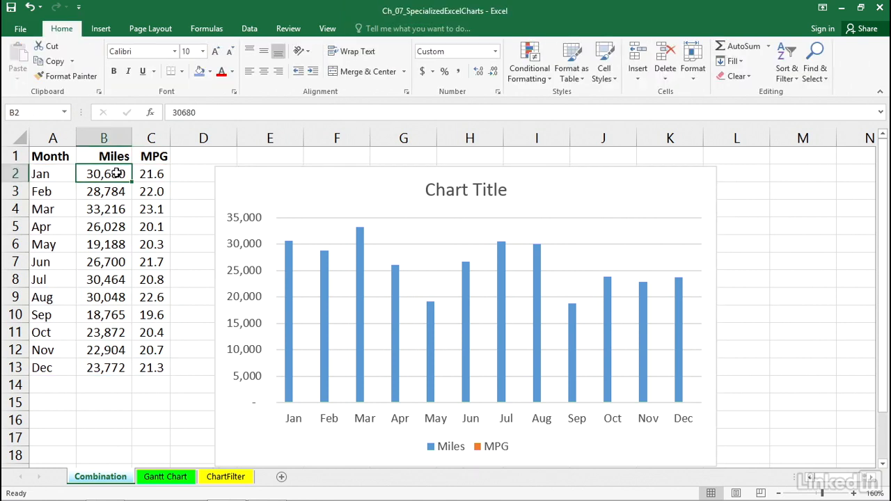
{"action": "left_click", "coordinate": [103, 224]}
{"action": "left_click", "coordinate": [102, 244]}
{"action": "left_click", "coordinate": [95, 279]}
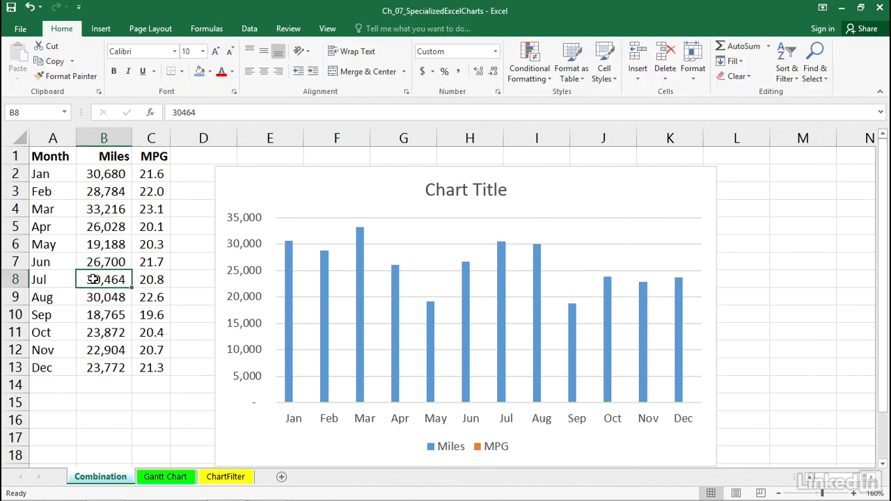
{"action": "left_click", "coordinate": [147, 176]}
{"action": "left_click", "coordinate": [148, 212]}
{"action": "left_click", "coordinate": [147, 243]}
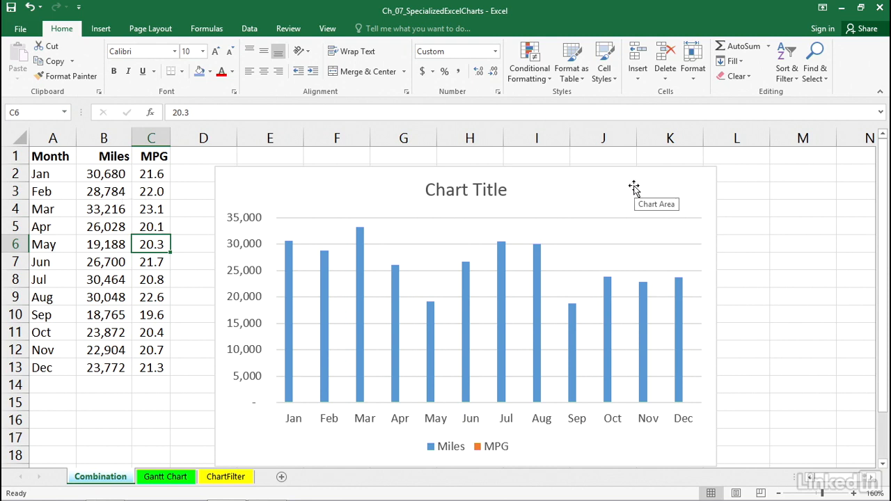
{"action": "key", "text": "ctrl+z"}
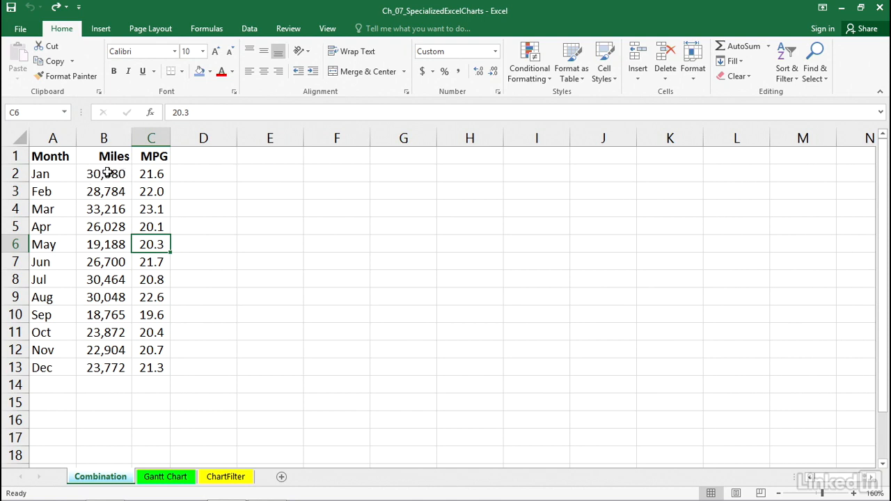
- Preview the recommended Clustered Column and Pareto charts for the Miles and MPG data
{"action": "left_click", "coordinate": [109, 31]}
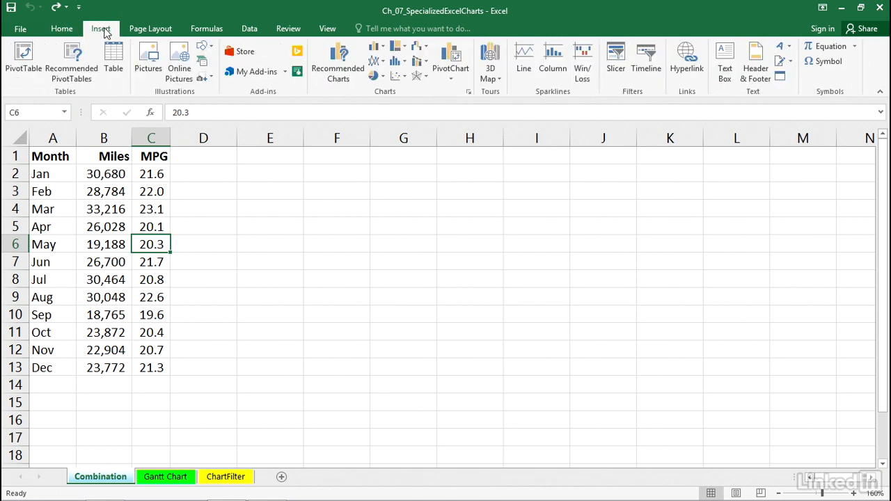
{"action": "left_click", "coordinate": [337, 69]}
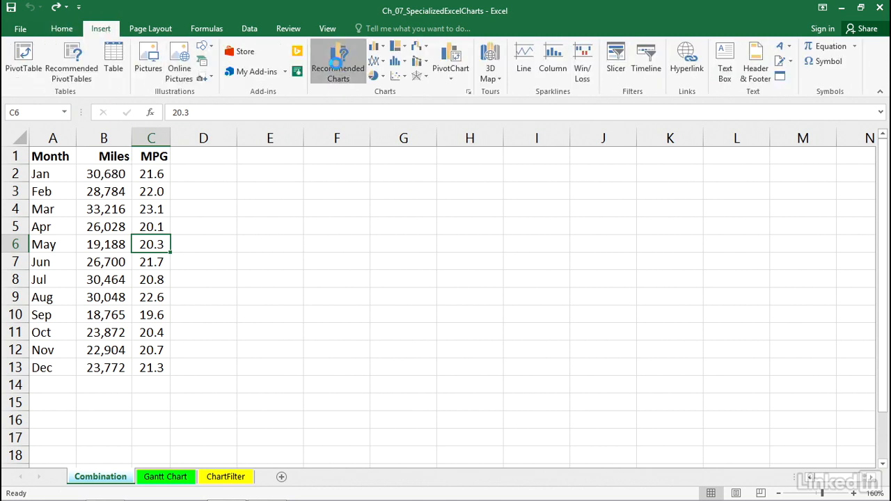
{"action": "left_click_drag", "start_coordinate": [257, 122], "coordinate": [496, 108]}
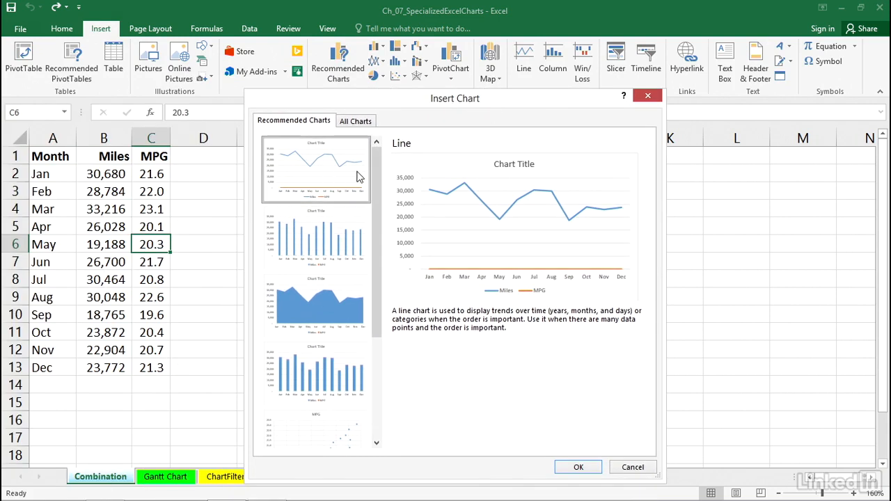
{"action": "left_click", "coordinate": [345, 232]}
{"action": "left_click_drag", "start_coordinate": [375, 223], "coordinate": [372, 318]}
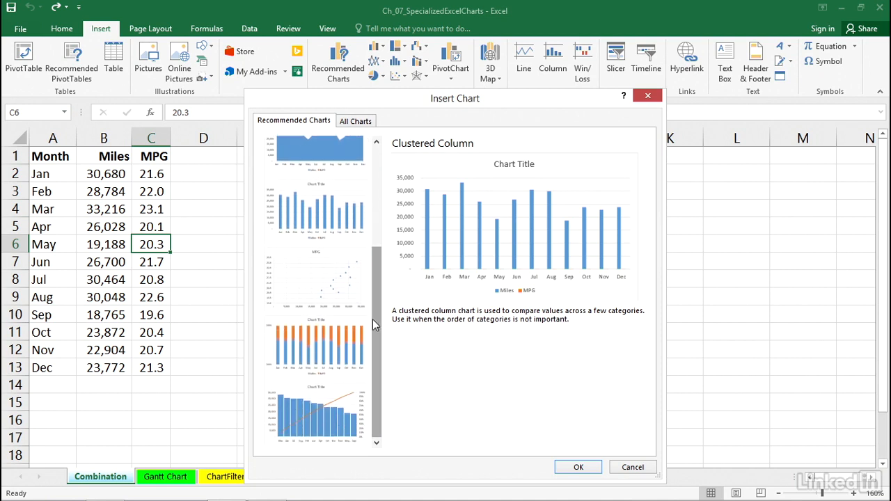
{"action": "left_click", "coordinate": [322, 405]}
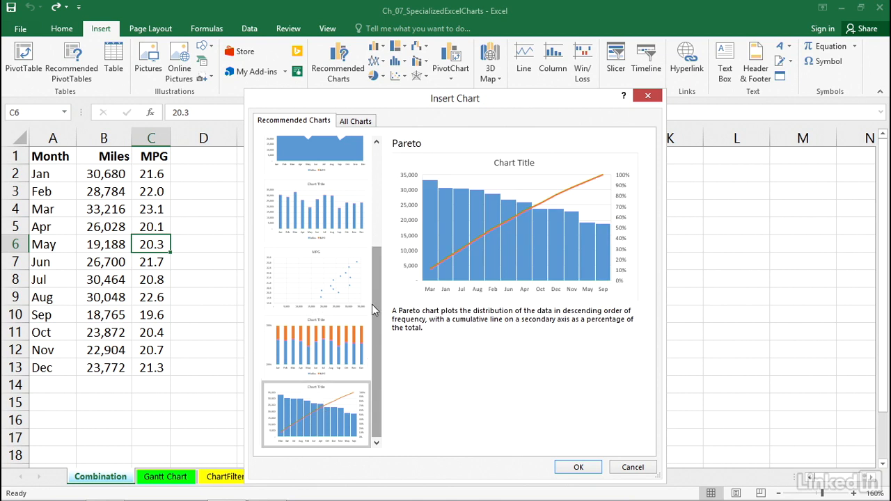
- Insert a Clustered Column - Line on Secondary Axis combo chart with MPG on the secondary axis and move it slightly up and left
{"action": "left_click", "coordinate": [354, 123]}
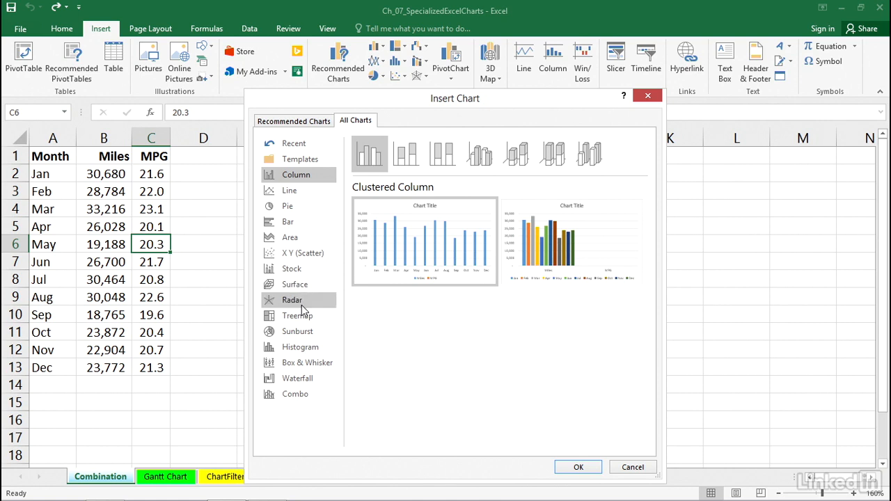
{"action": "left_click", "coordinate": [296, 396]}
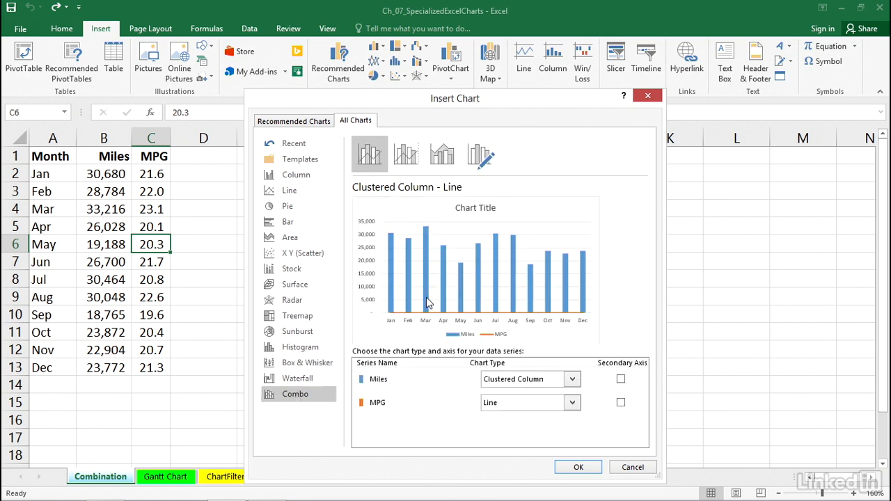
{"action": "left_click", "coordinate": [412, 161]}
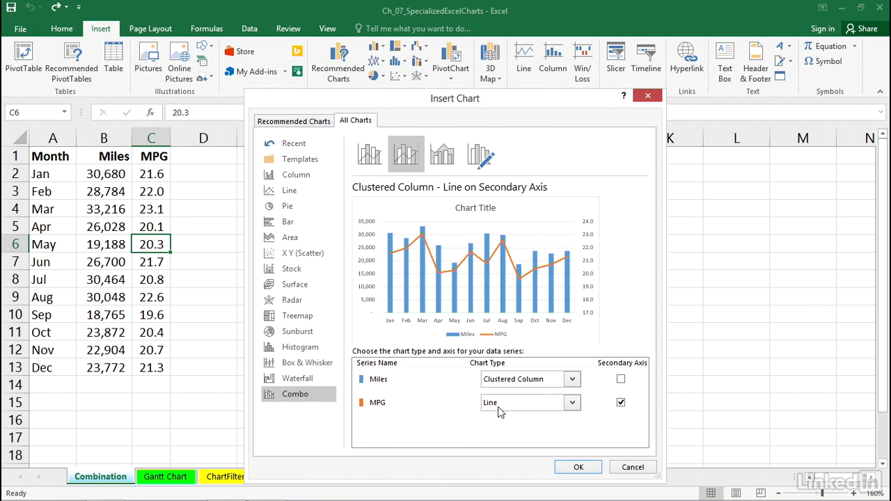
{"action": "left_click", "coordinate": [570, 406]}
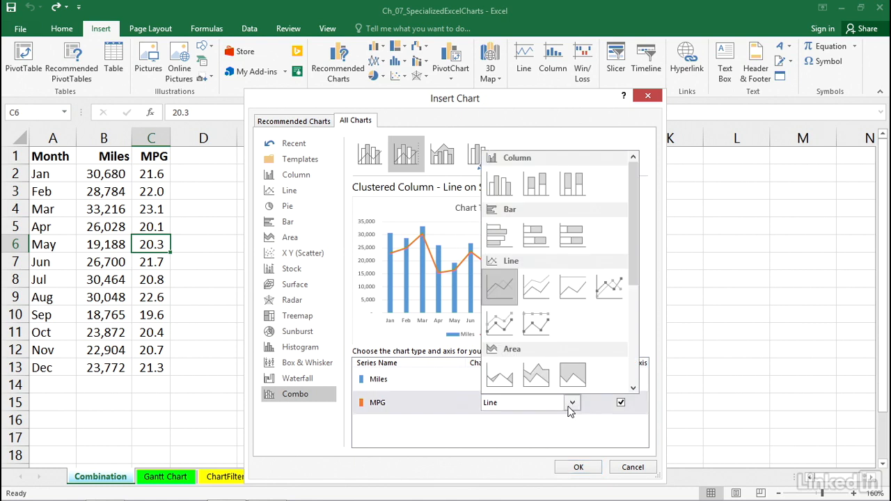
{"action": "left_click", "coordinate": [421, 367]}
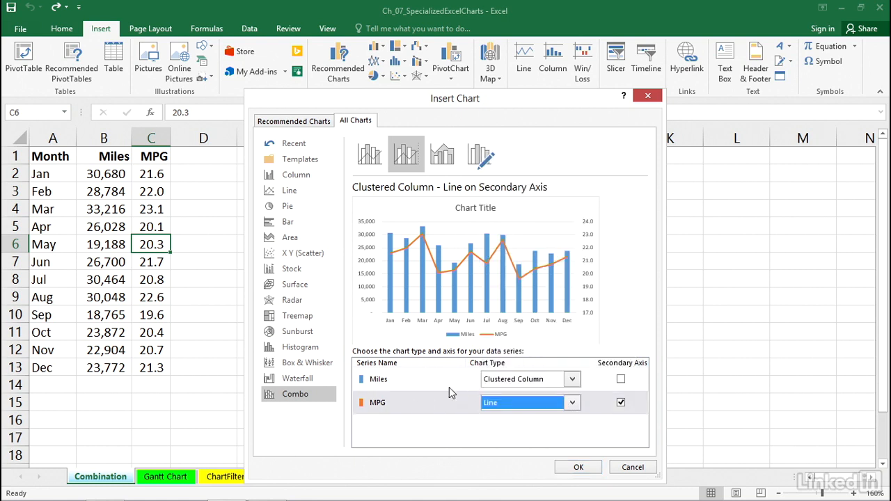
{"action": "left_click", "coordinate": [578, 467]}
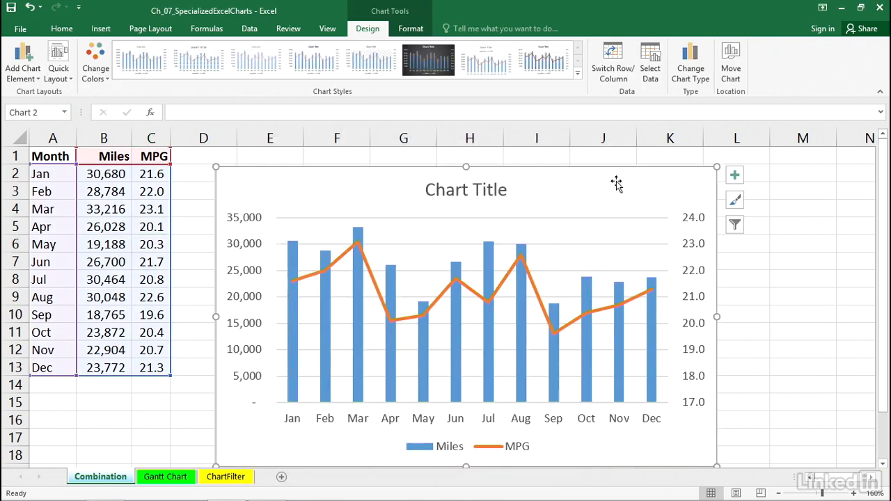
{"action": "left_click_drag", "start_coordinate": [603, 179], "coordinate": [593, 161]}
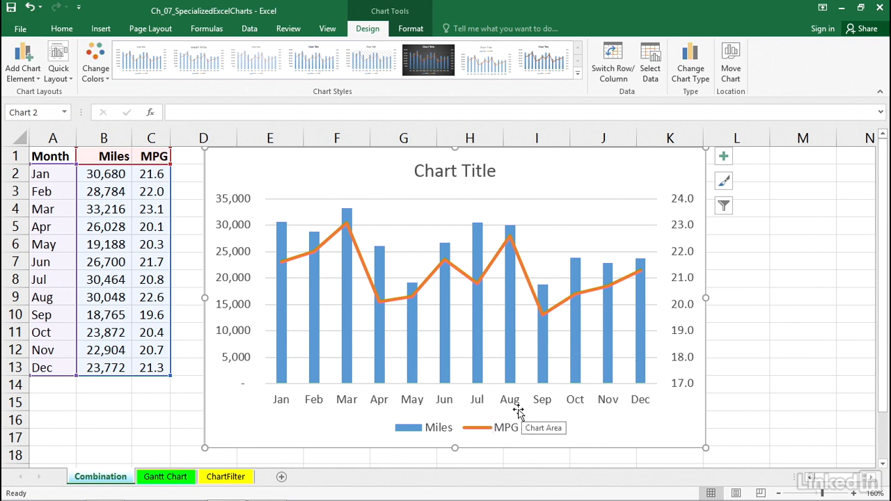
- Try changing the combo chart to a Clustered Column chart and undo the change
{"action": "left_click", "coordinate": [567, 306]}
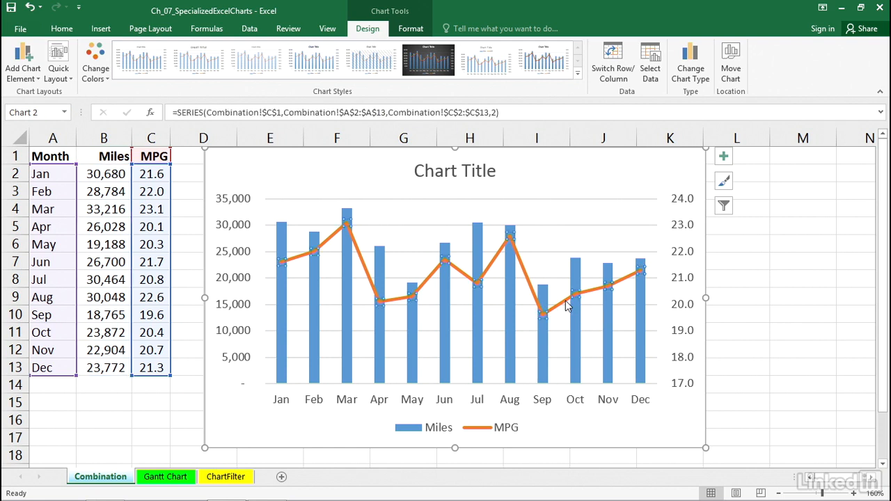
{"action": "left_click", "coordinate": [688, 69]}
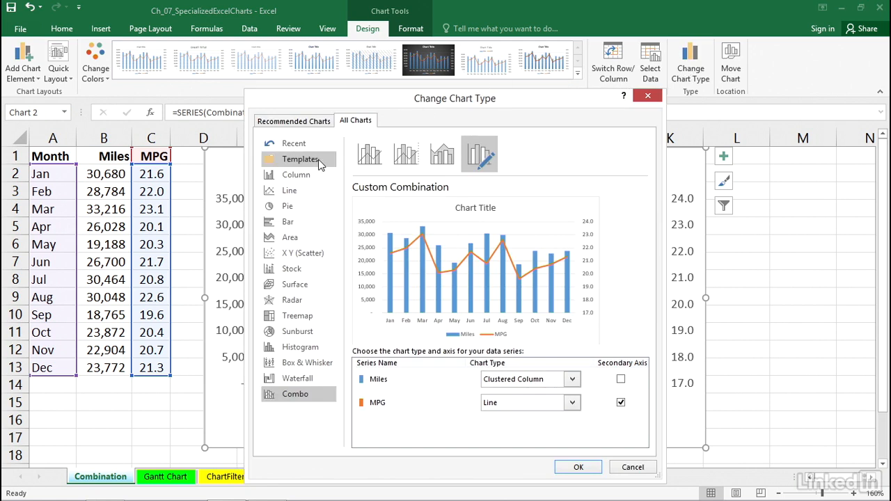
{"action": "left_click", "coordinate": [296, 175]}
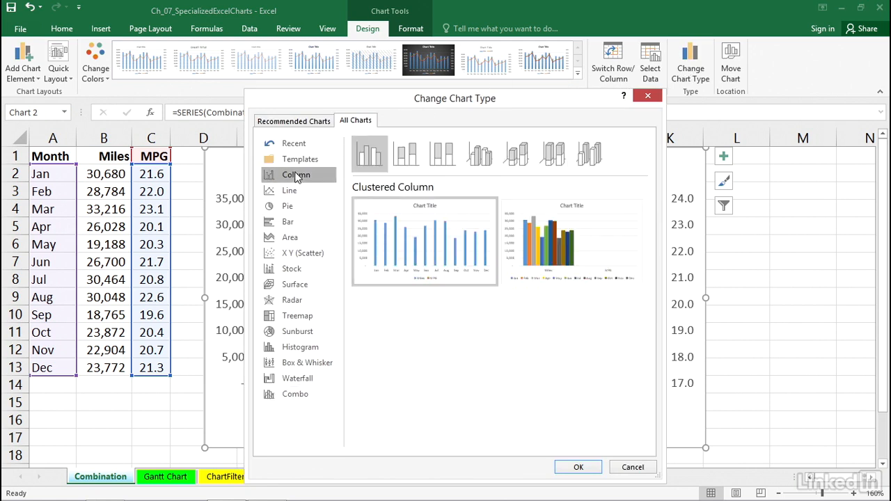
{"action": "double_click", "coordinate": [365, 156]}
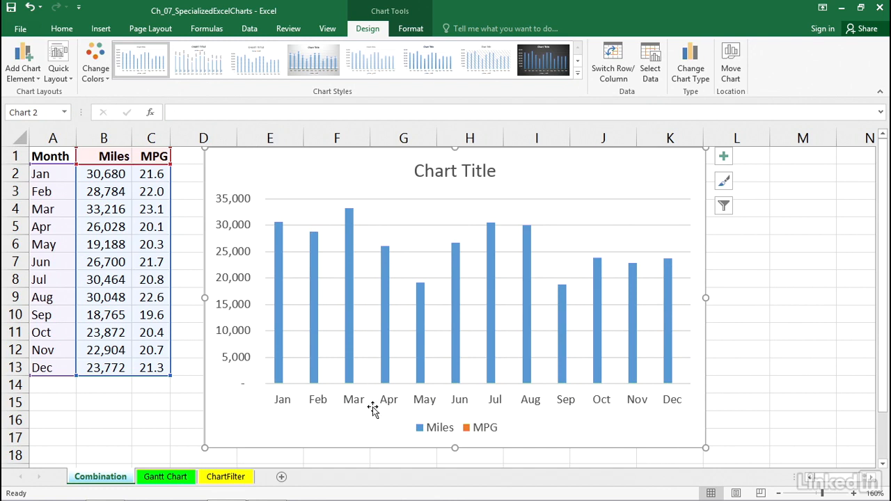
{"action": "key", "text": "ctrl+z"}
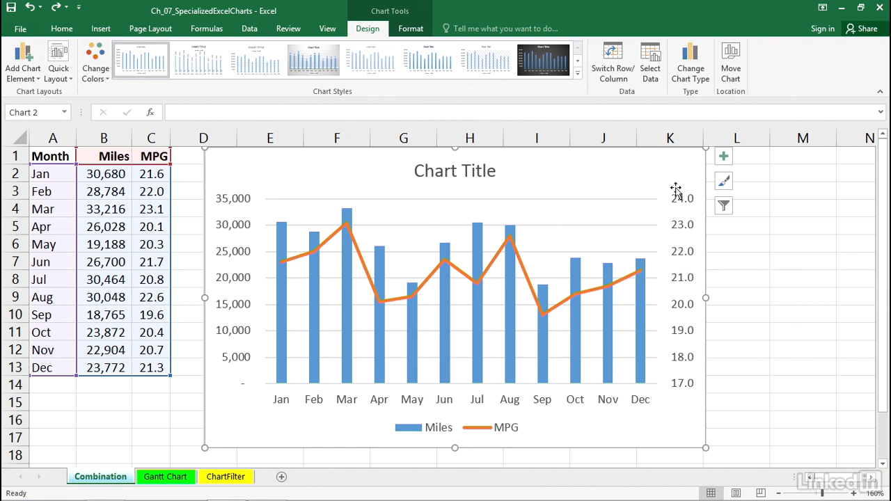
- Set the minimum bound of the chart's secondary MPG axis to 18
{"action": "double_click", "coordinate": [682, 255]}
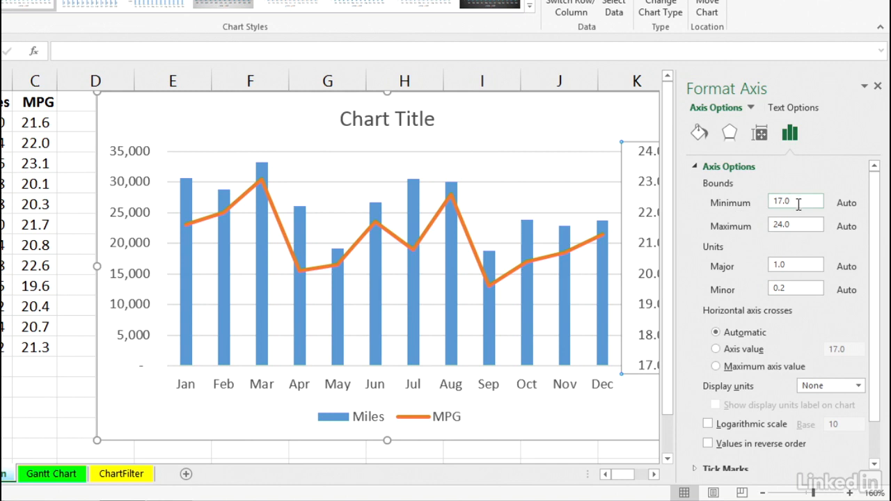
{"action": "left_click_drag", "start_coordinate": [800, 202], "coordinate": [774, 203]}
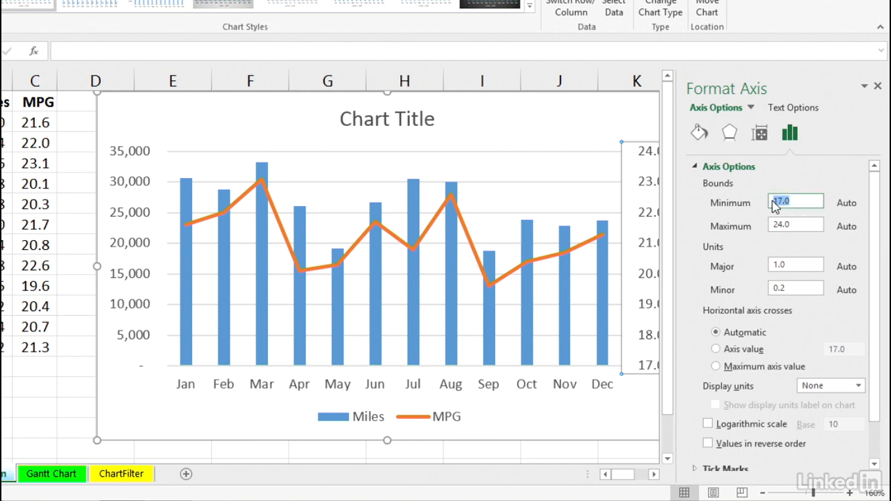
{"action": "type", "text": "18"}
{"action": "left_click", "coordinate": [783, 226]}
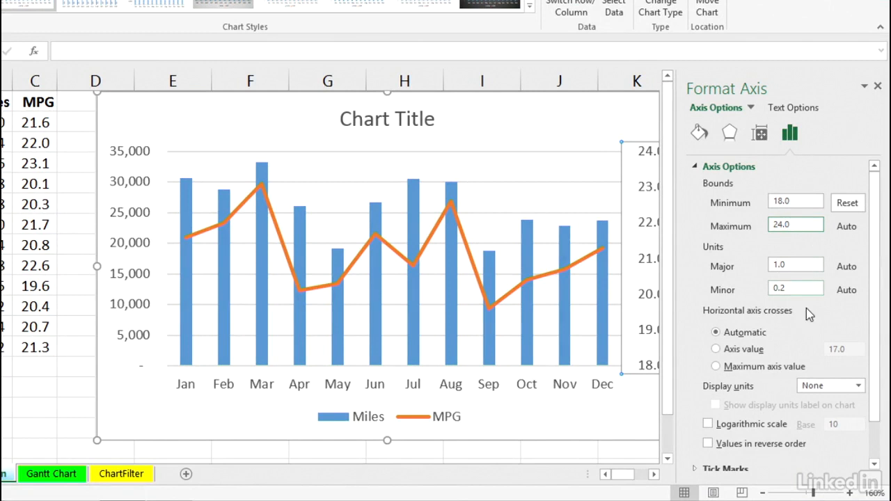
{"action": "left_click", "coordinate": [877, 86]}
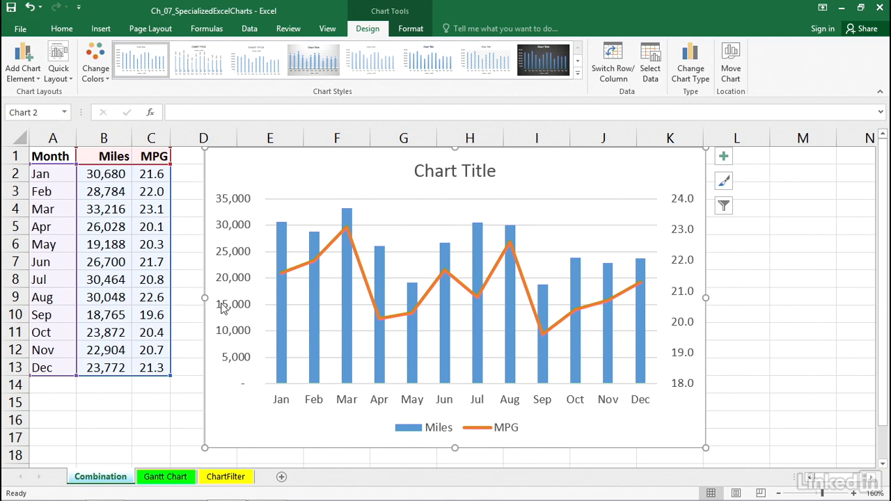
- Set the secondary MPG axis bounds to a minimum of 0 and a maximum of 35
{"action": "double_click", "coordinate": [681, 202]}
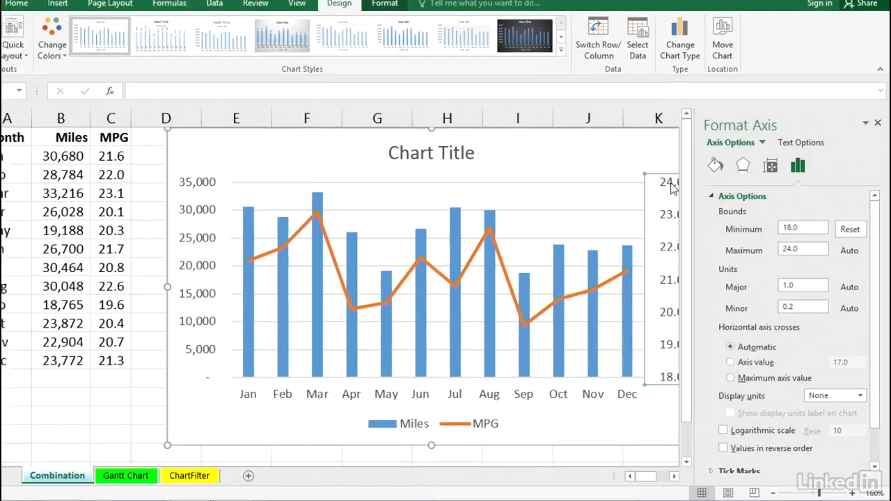
{"action": "double_click", "coordinate": [796, 206]}
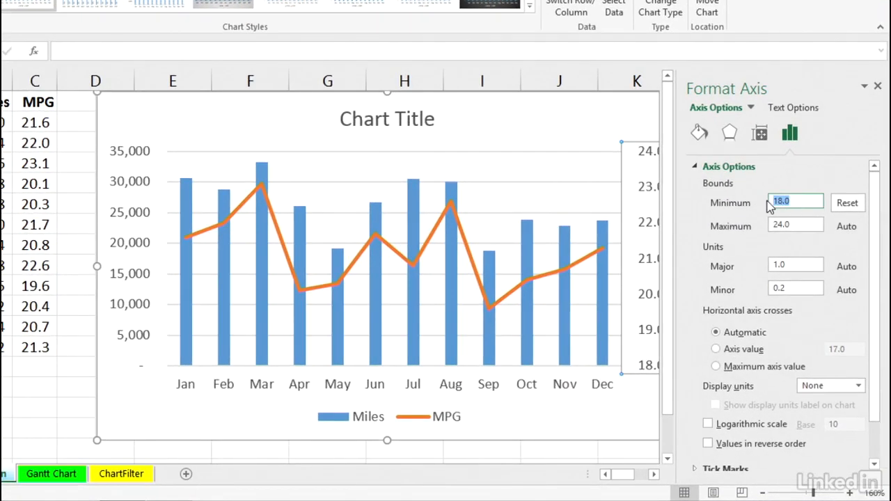
{"action": "type", "text": "0"}
{"action": "key", "text": "Tab"}
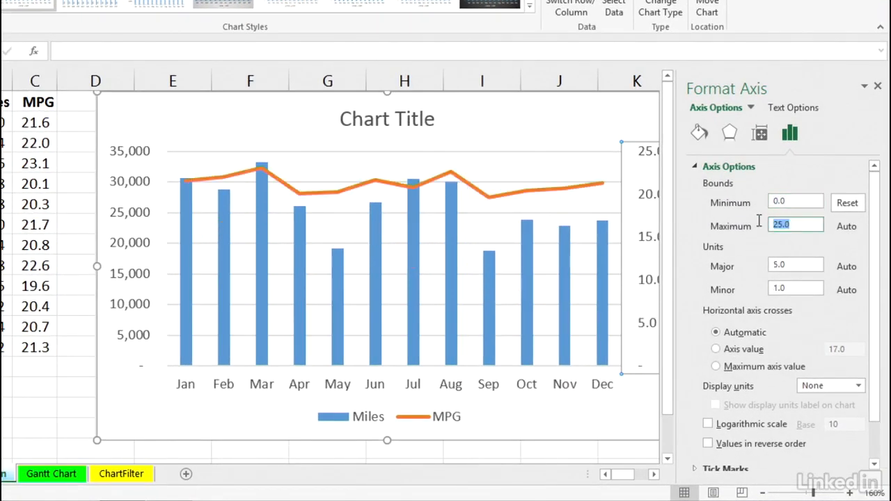
{"action": "type", "text": "35"}
{"action": "left_click", "coordinate": [813, 202]}
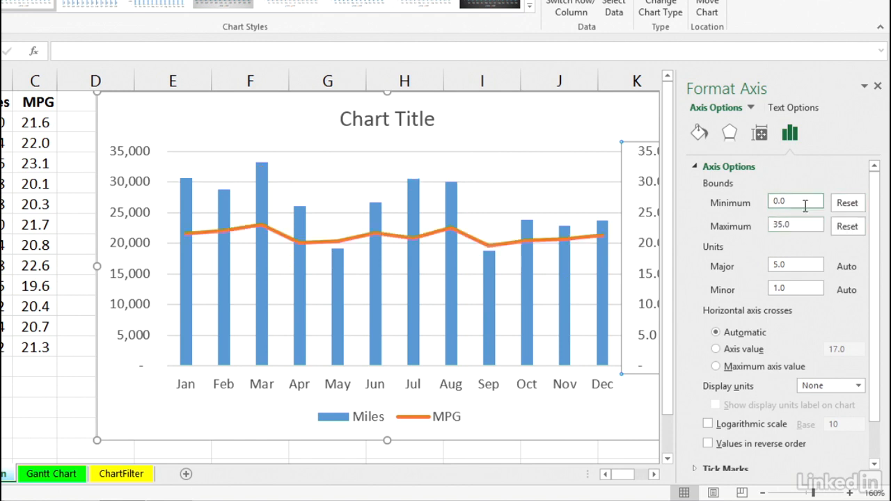
{"action": "left_click", "coordinate": [878, 87]}
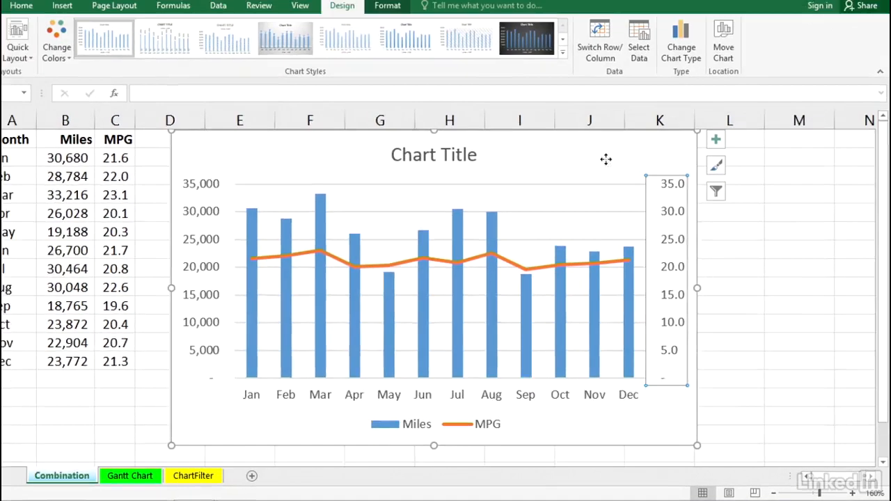